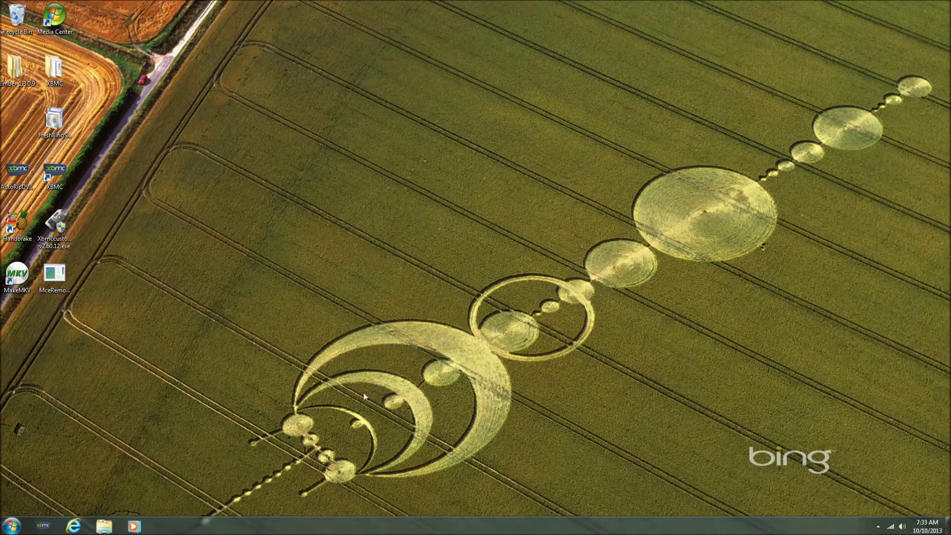
- Open the current user's Startup folder from the list of installed programs
left_click(11, 525)
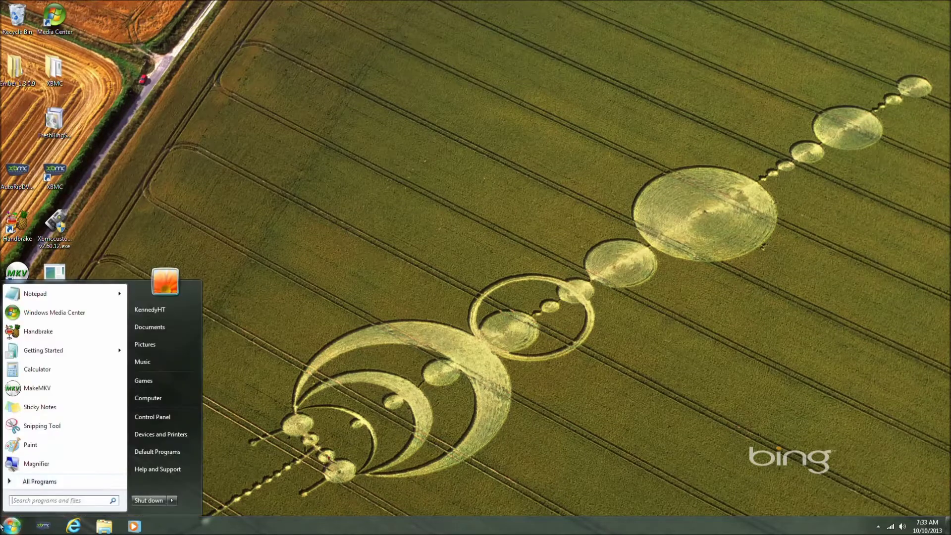
left_click(48, 481)
scroll(55, 399, "down", 2)
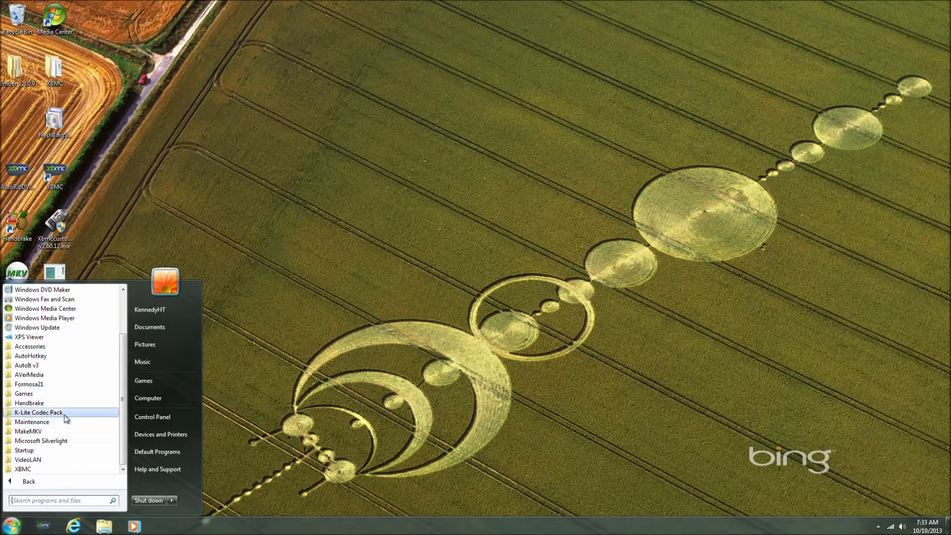
right_click(61, 454)
left_click(60, 452)
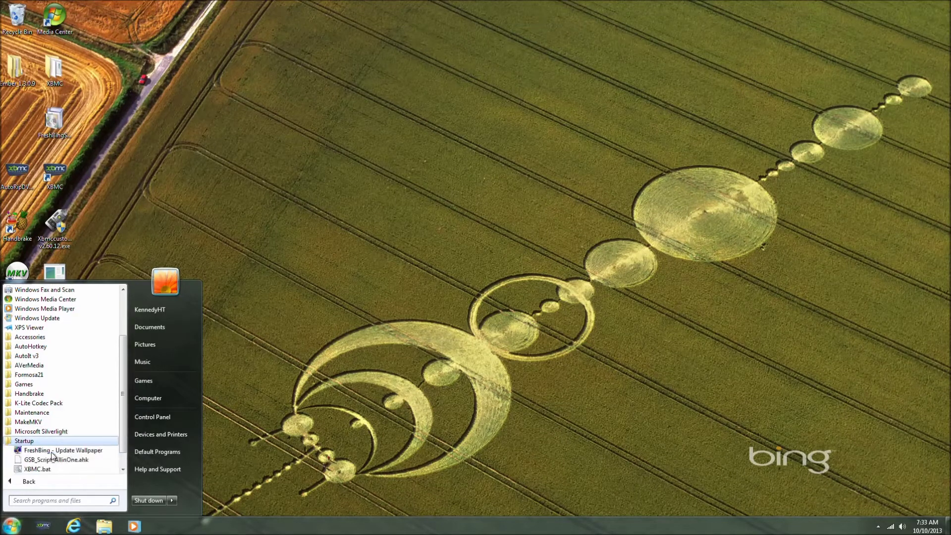
right_click(52, 440)
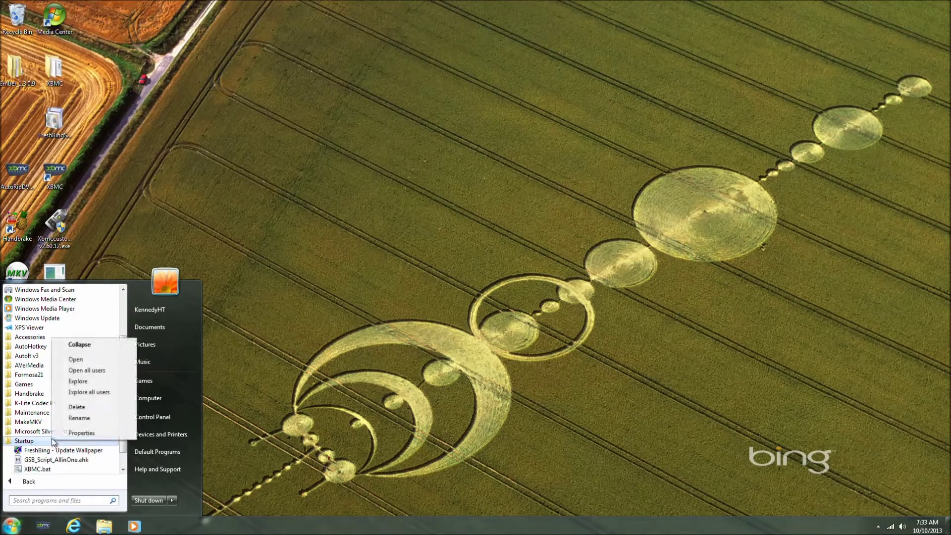
left_click(76, 359)
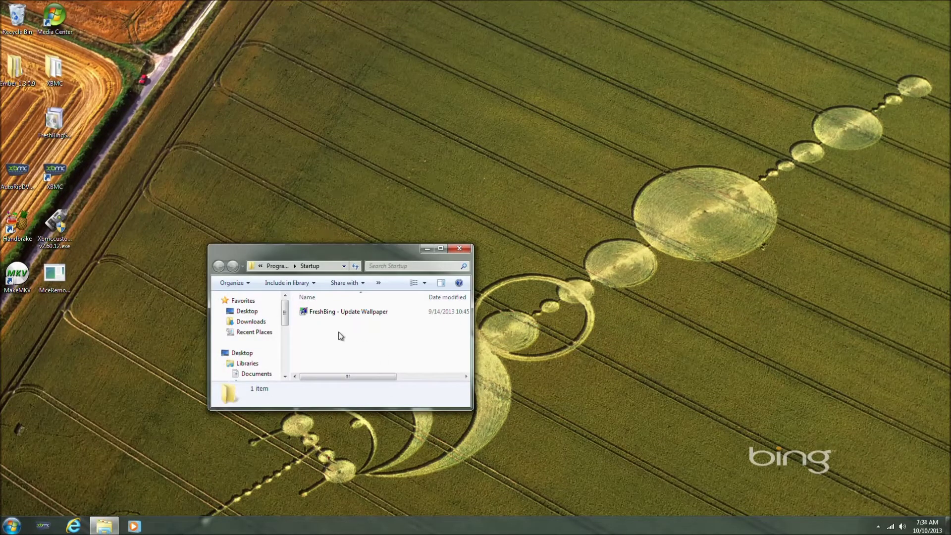
left_click_drag(338, 375, 296, 367)
- Open the all-users Startup folder in a second window
left_click(10, 525)
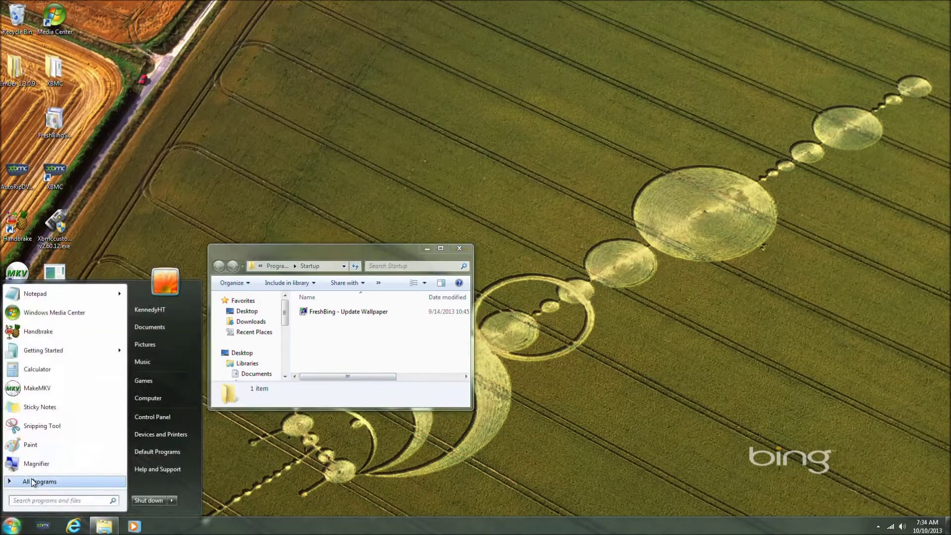
left_click(31, 477)
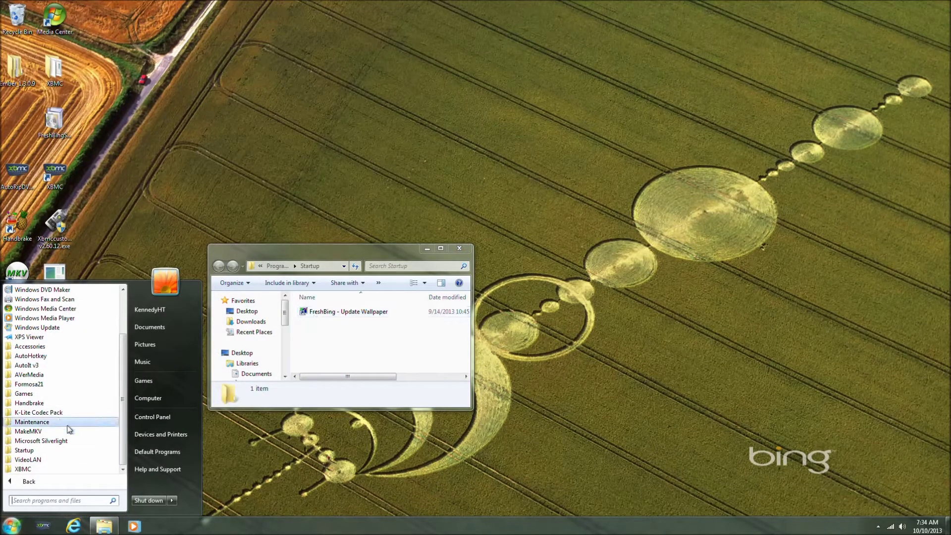
right_click(49, 450)
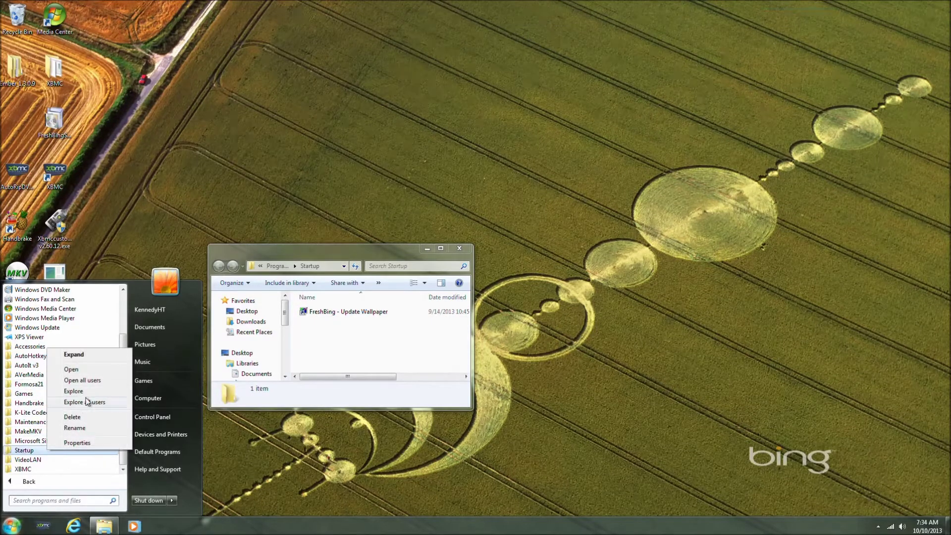
left_click(88, 384)
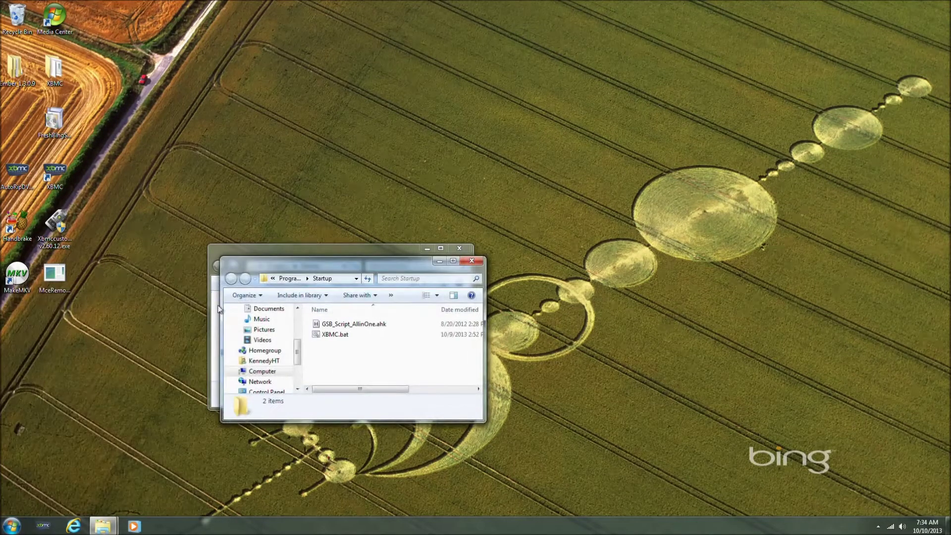
- Move the FreshBing - Update Wallpaper shortcut into the all-users Startup folder and close the user's Startup window
left_click_drag(313, 264, 441, 303)
left_click_drag(320, 330, 527, 395)
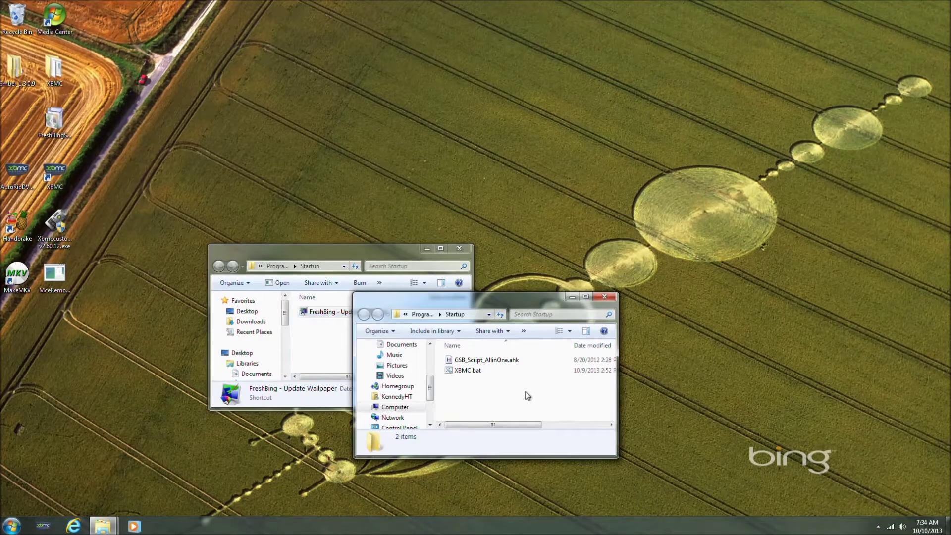
left_click(527, 395)
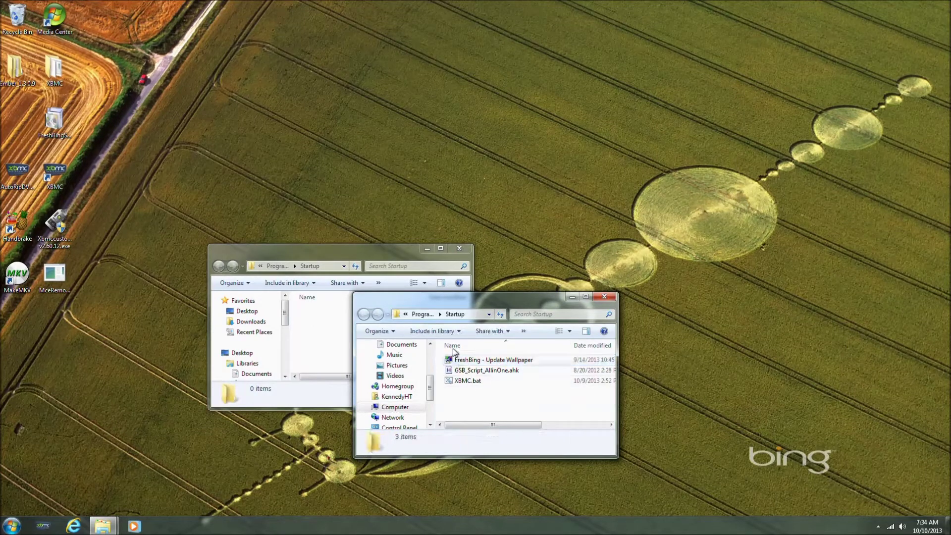
left_click(459, 248)
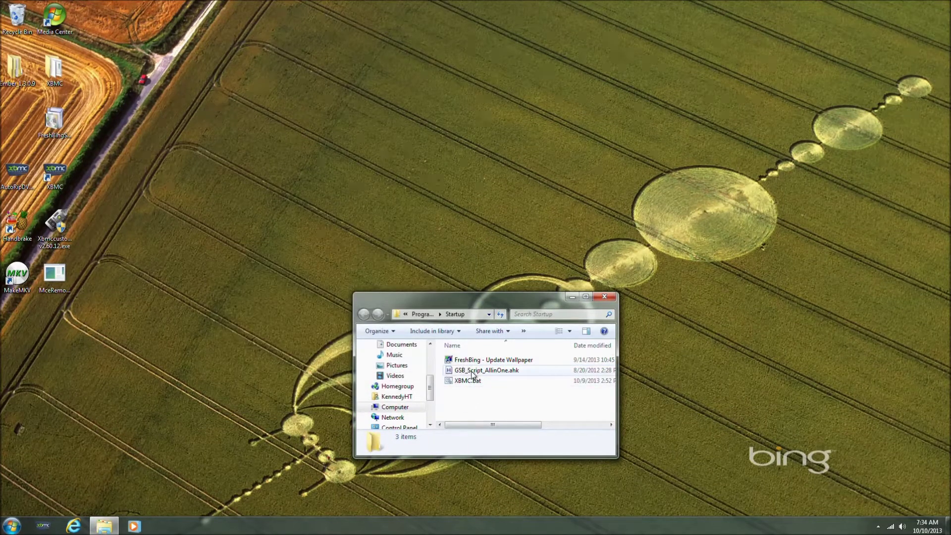
- Open XBMC.bat from the Startup folder as text, review its timeout and launch path, and close it
left_click_drag(464, 305, 118, 317)
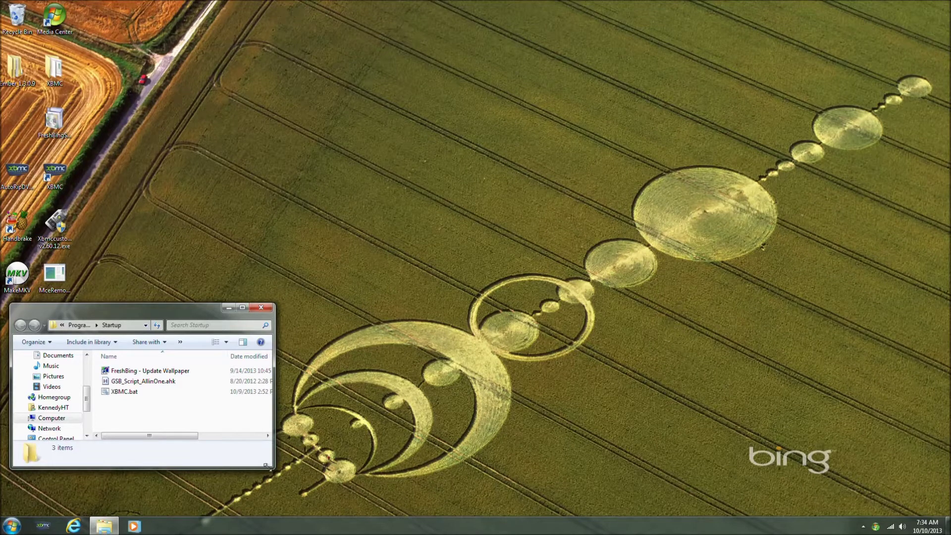
left_click(125, 395)
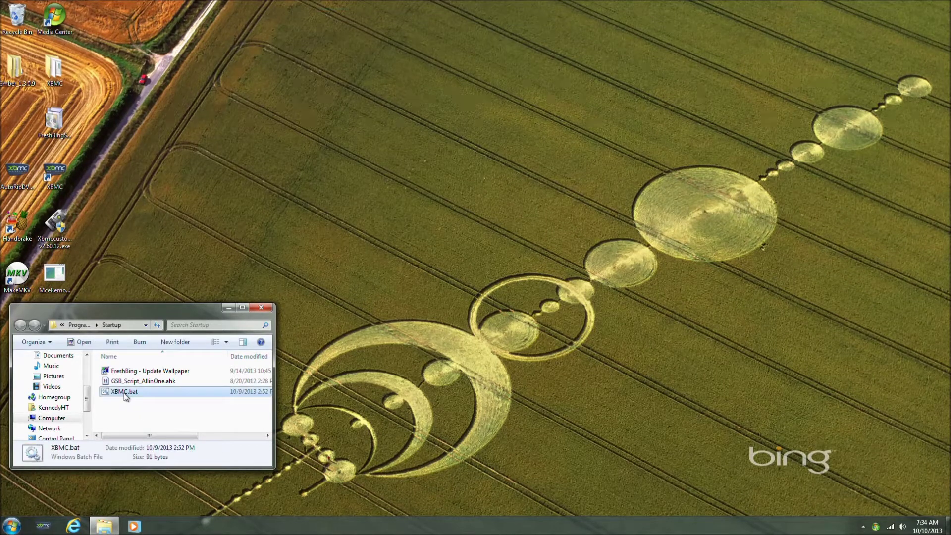
right_click(123, 393)
left_click(150, 242)
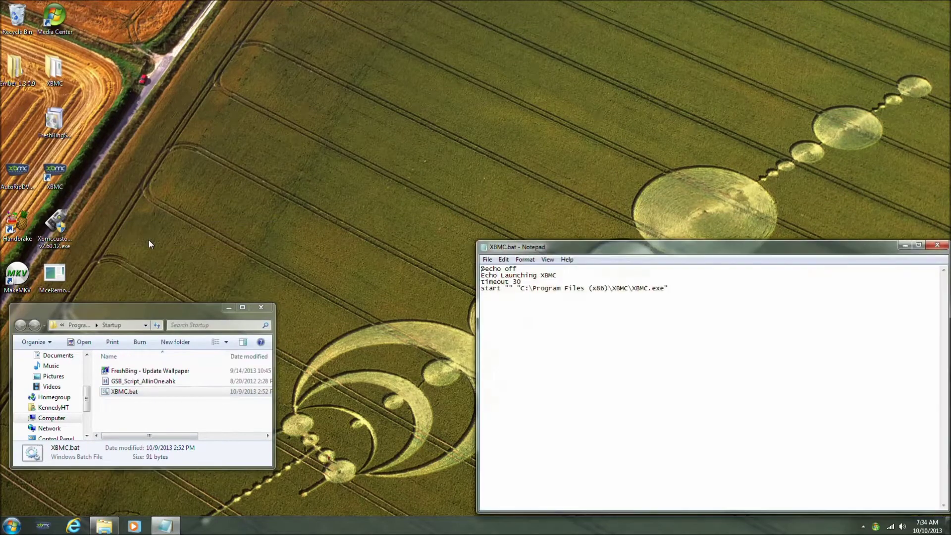
left_click(553, 281)
left_click(682, 287)
left_click(937, 246)
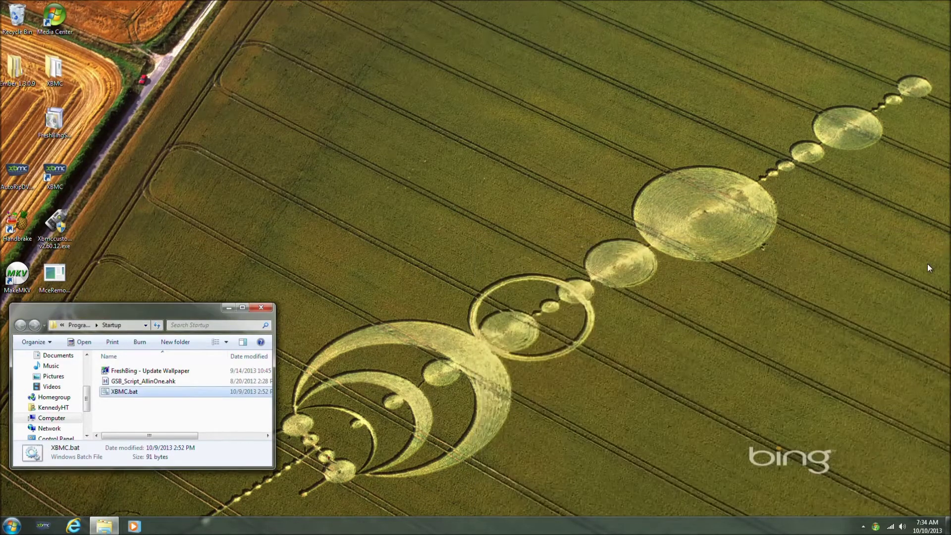
- Check the hidden notification area icons and restart the computer
left_click(878, 527)
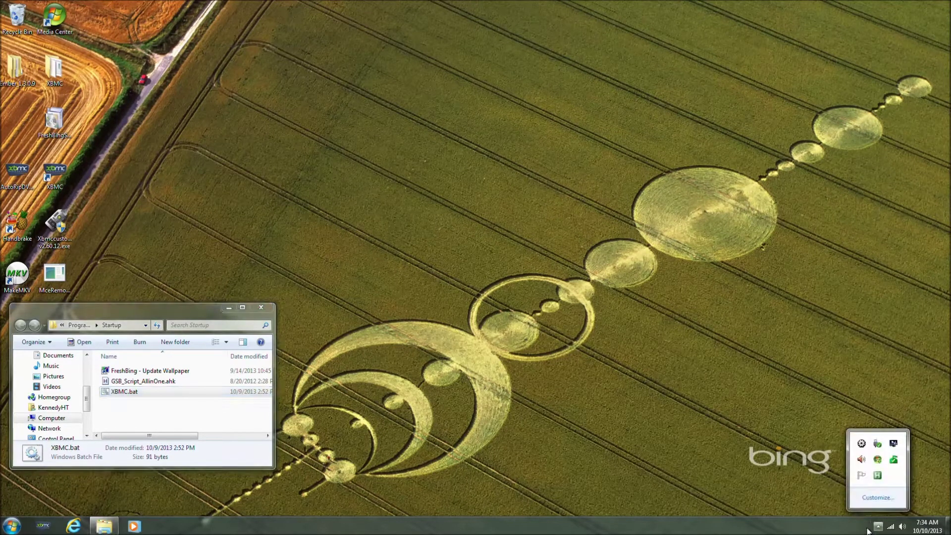
left_click(878, 528)
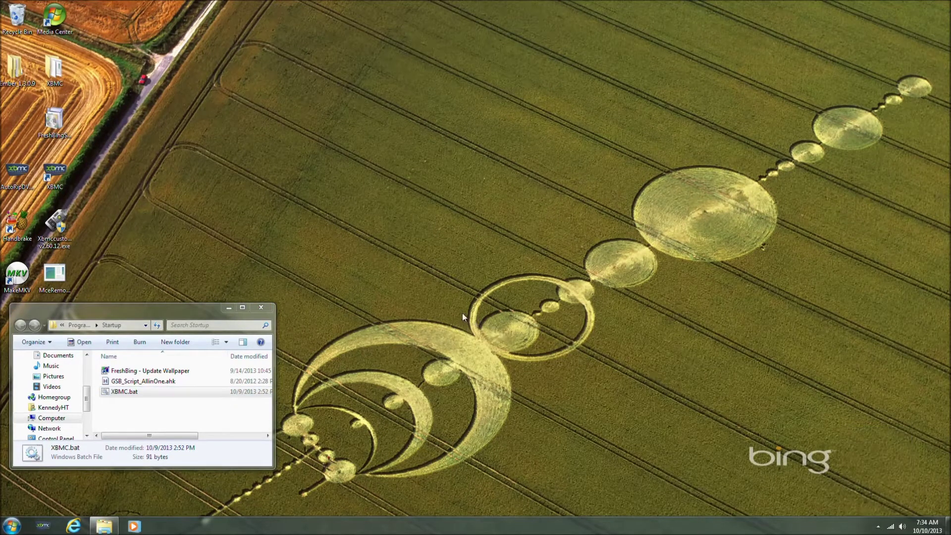
left_click(11, 526)
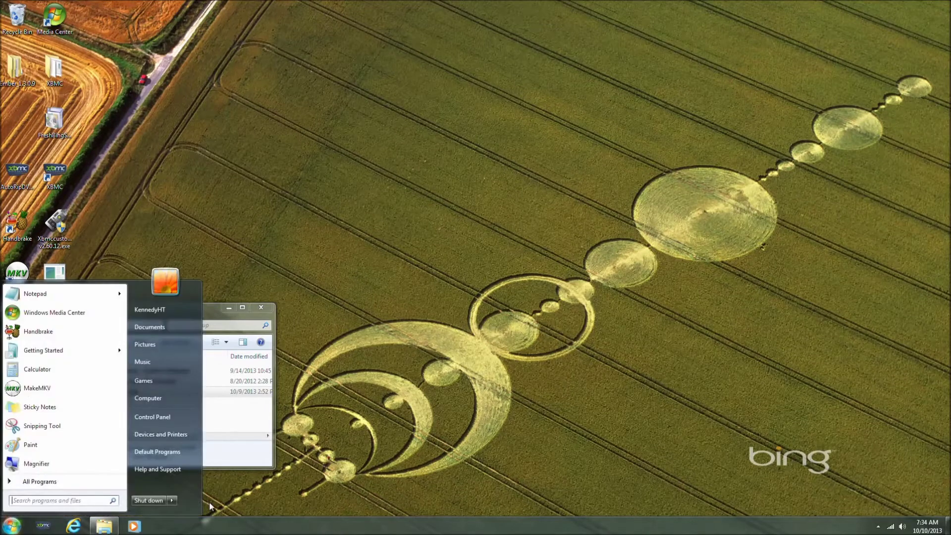
mouse_move(173, 503)
left_click(189, 487)
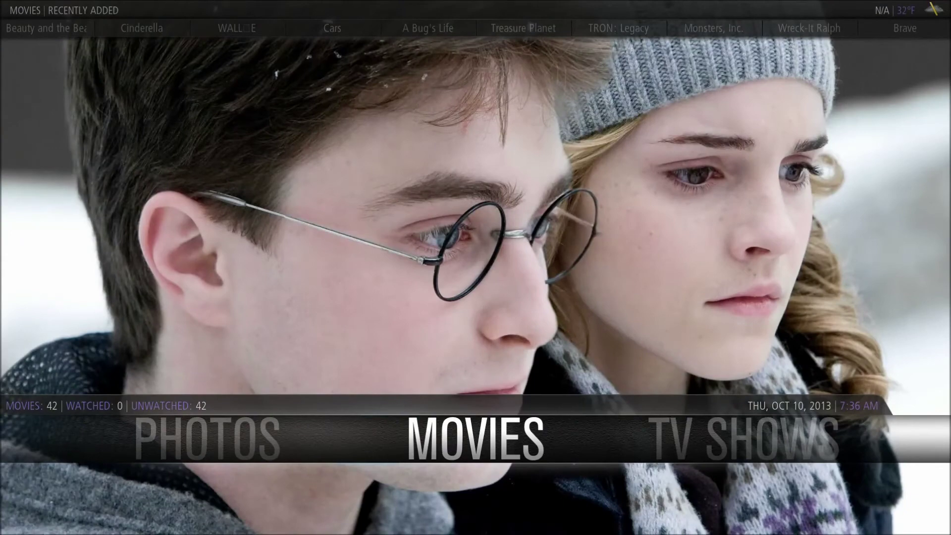
- Look through the power and system options beneath the XBMC home menu and return to the main menu
key("Down")
key("Right")
key("Right")
key("Right")
key("Up")
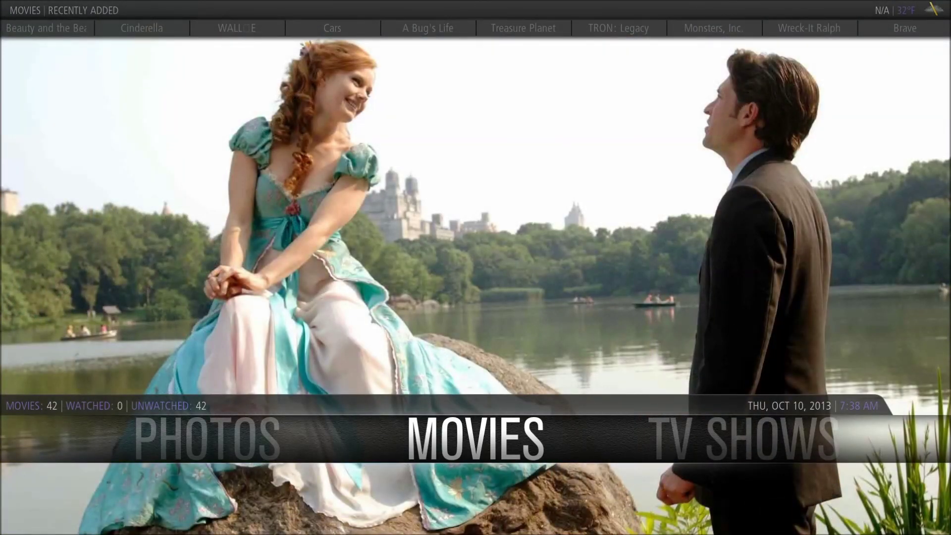
- Exit XBMC from the system options of the home screen
key("Down")
key("Down")
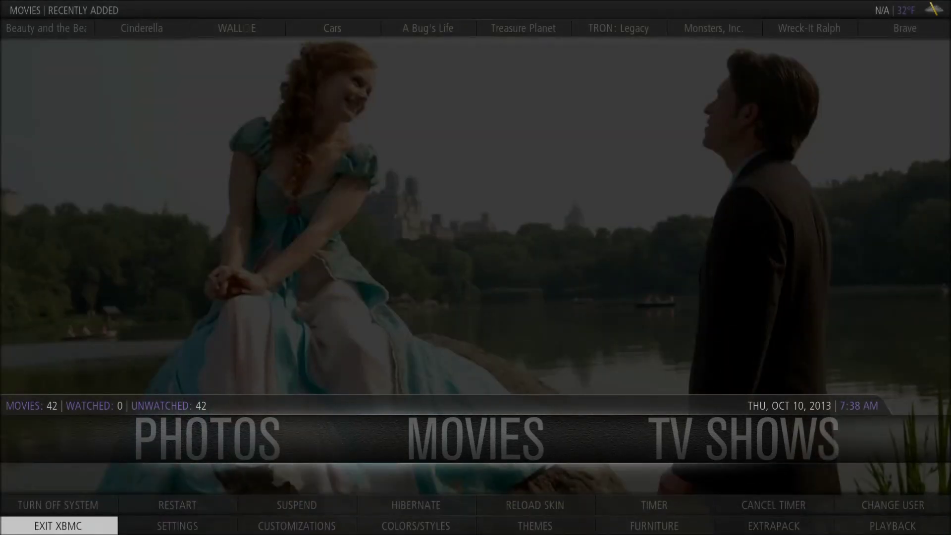
key("Return")
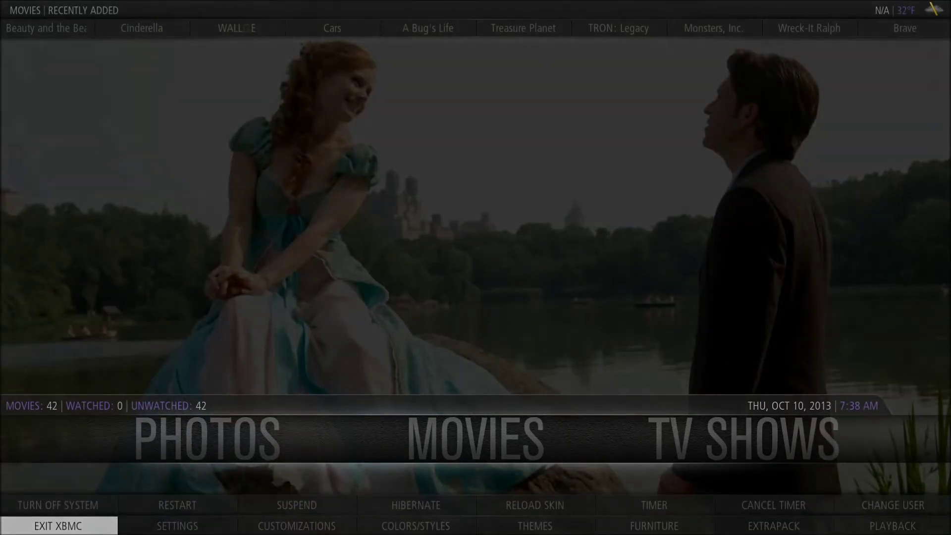